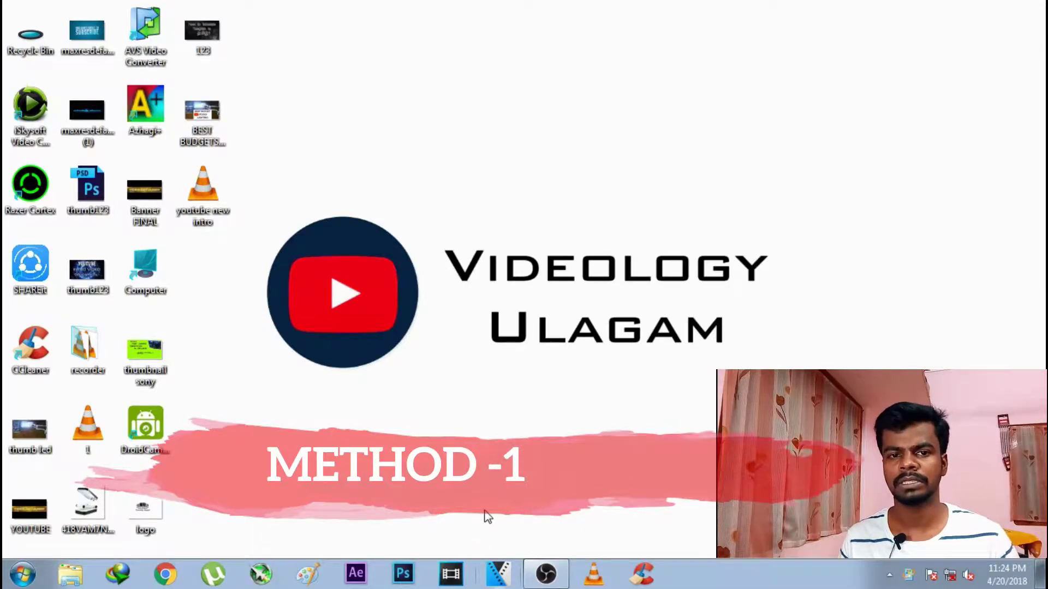
Run Disk Cleanup from Local Disk (C:) Properties and permanently delete the checked junk files
click(22, 573)
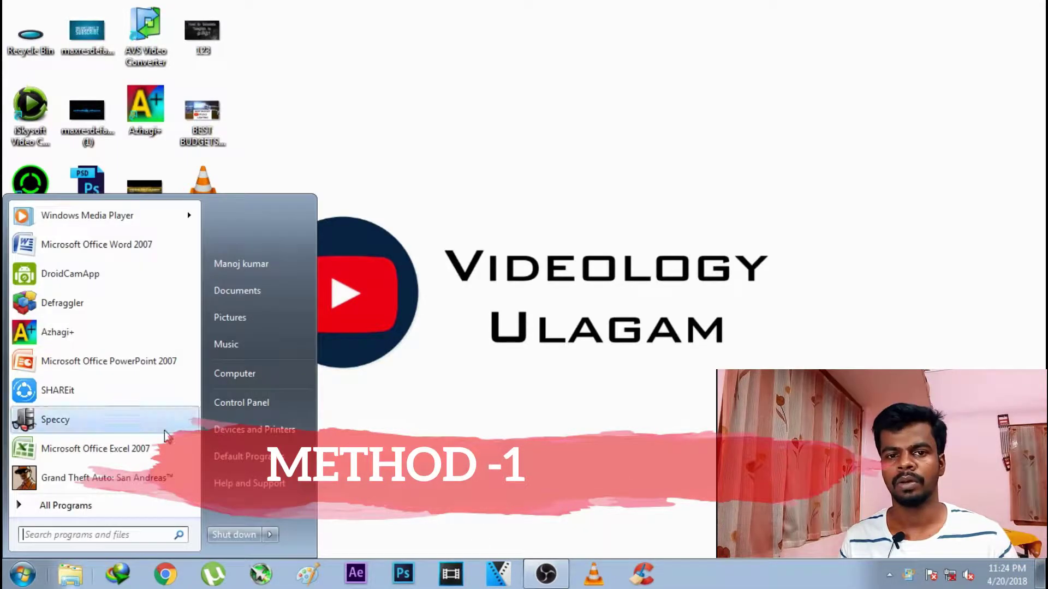
click(254, 382)
click(546, 574)
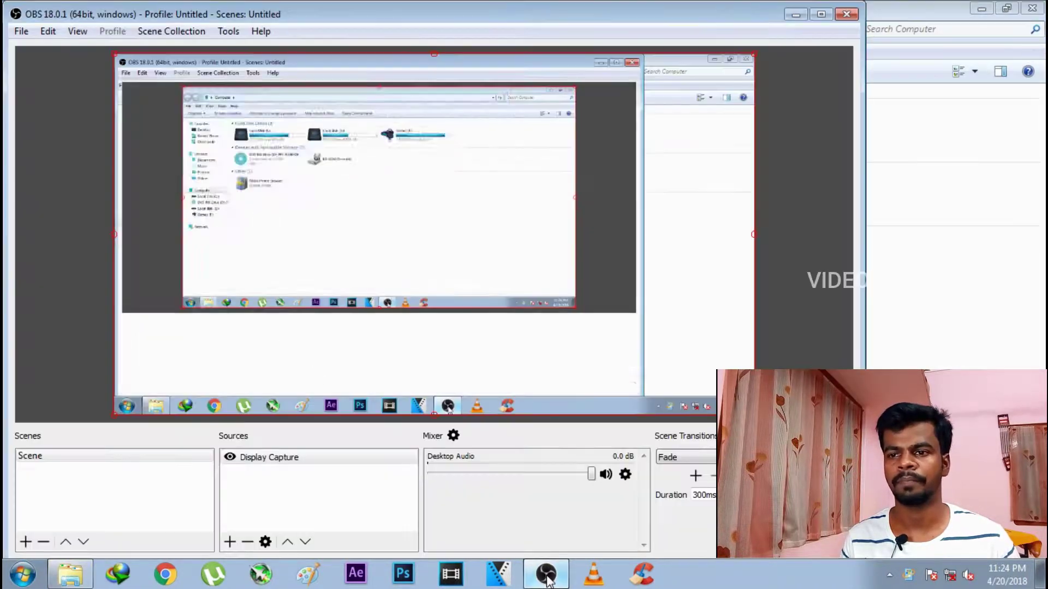
click(546, 574)
right_click(254, 140)
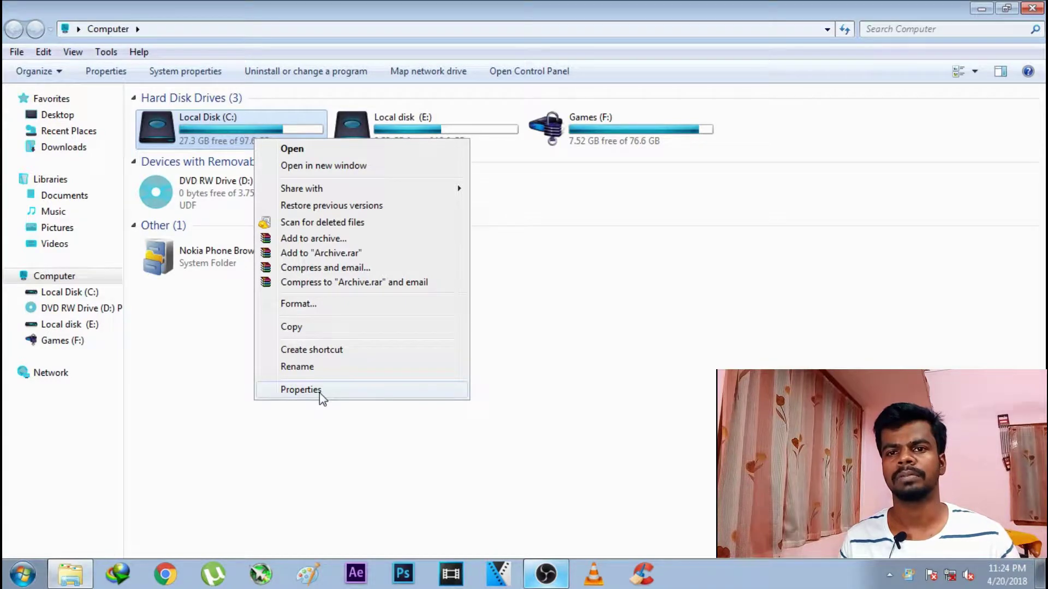
click(320, 391)
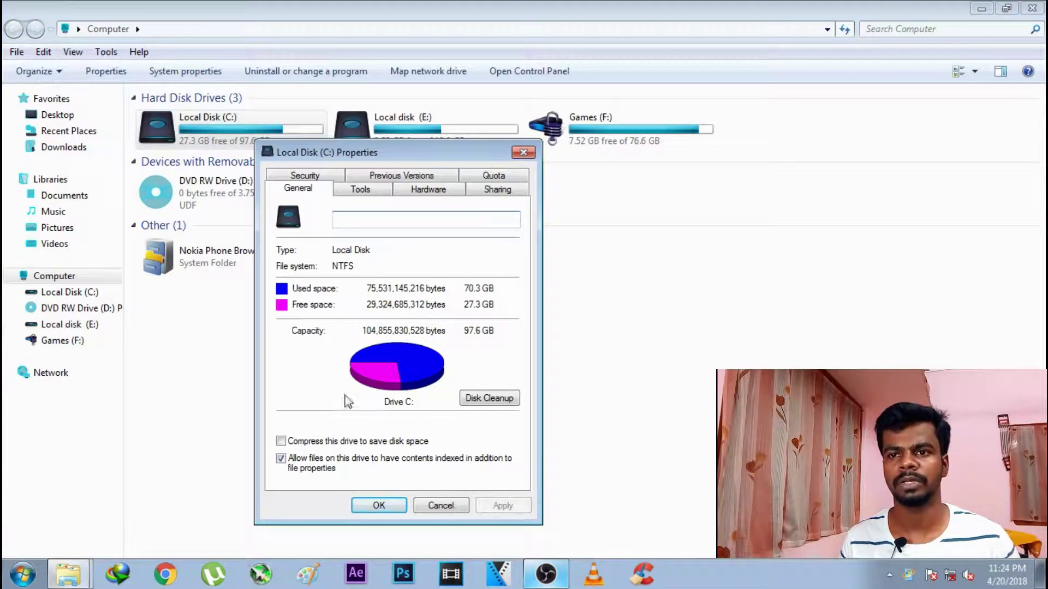
click(495, 400)
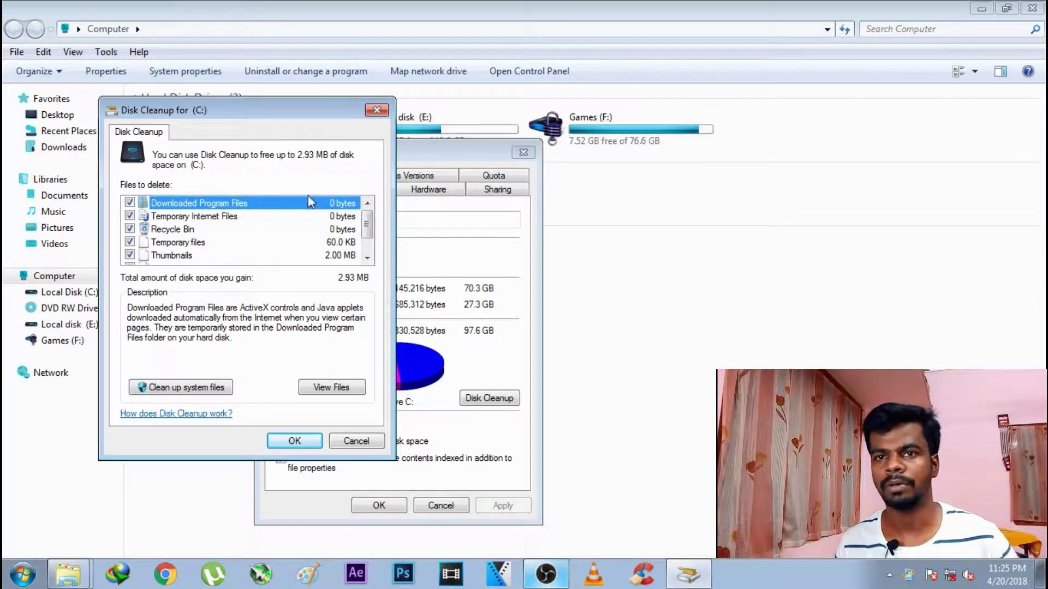
click(281, 443)
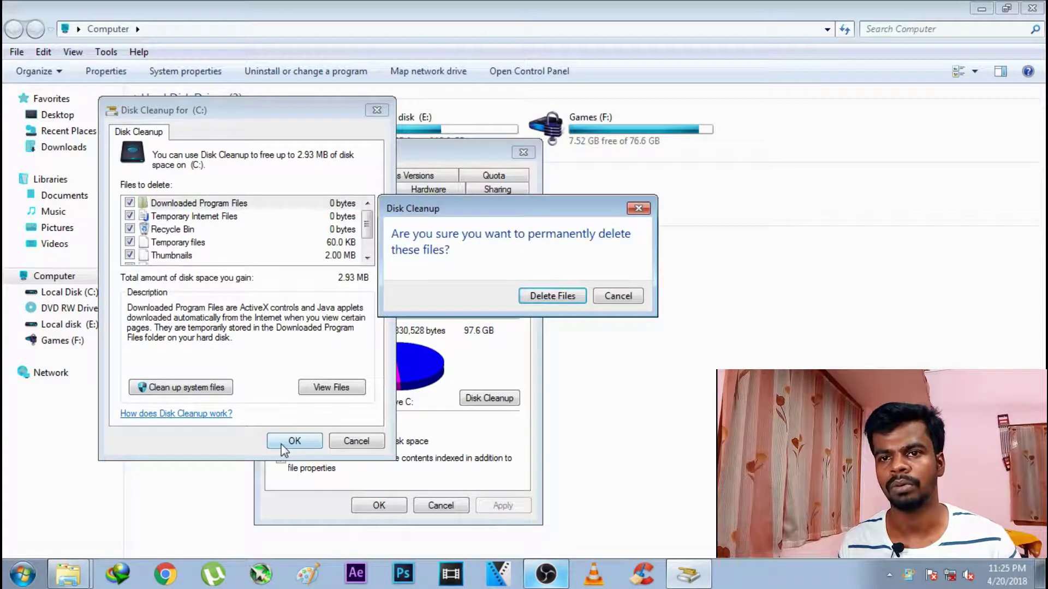
click(542, 292)
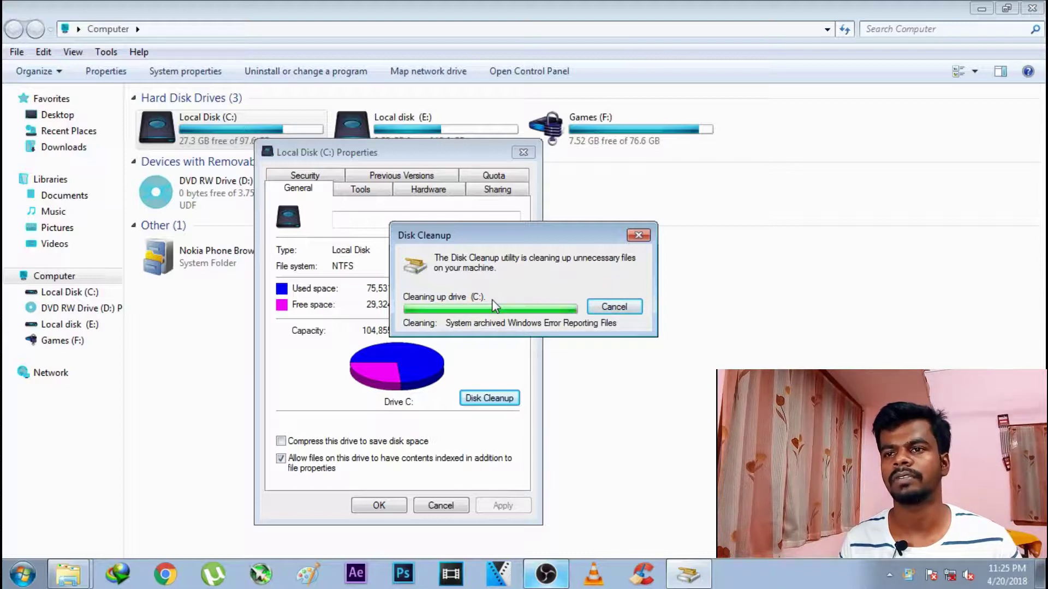
Close the Local Disk (C:) Properties dialog
click(524, 155)
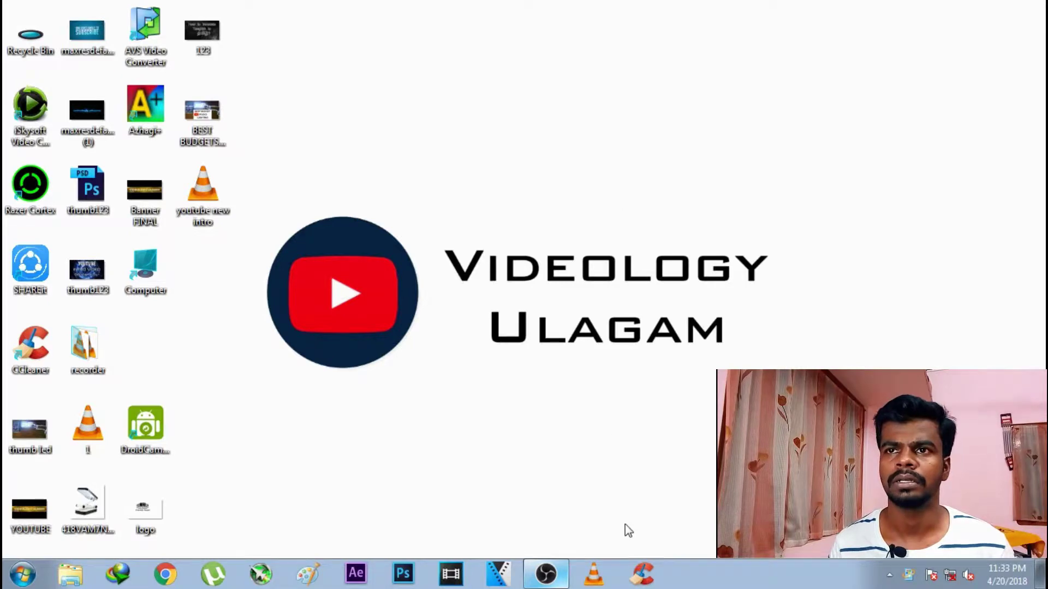
Analyze the system in CCleaner Professional and run the cleaner on the junk files found
click(653, 566)
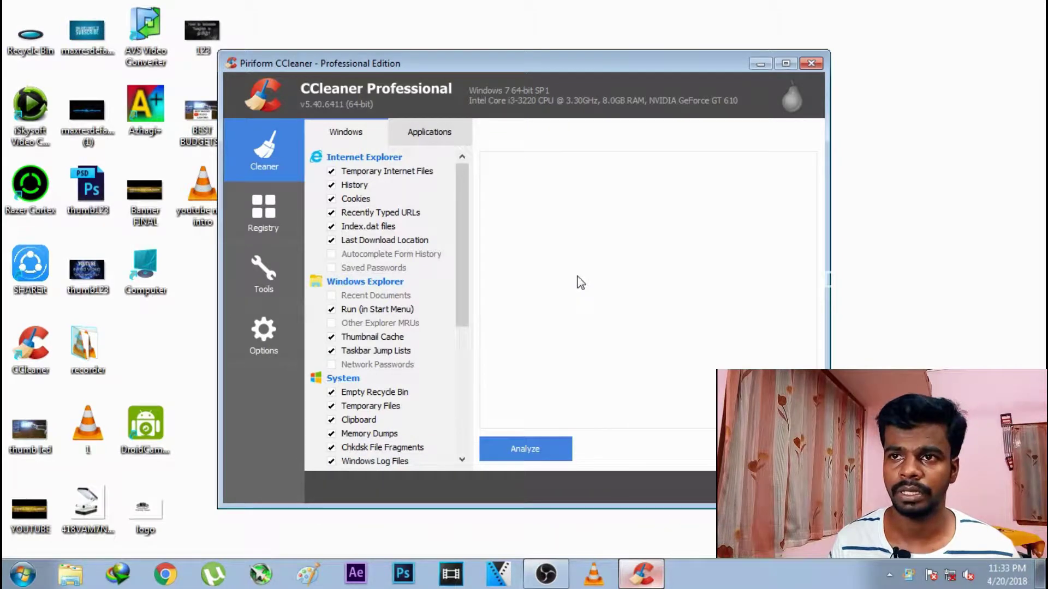
click(542, 444)
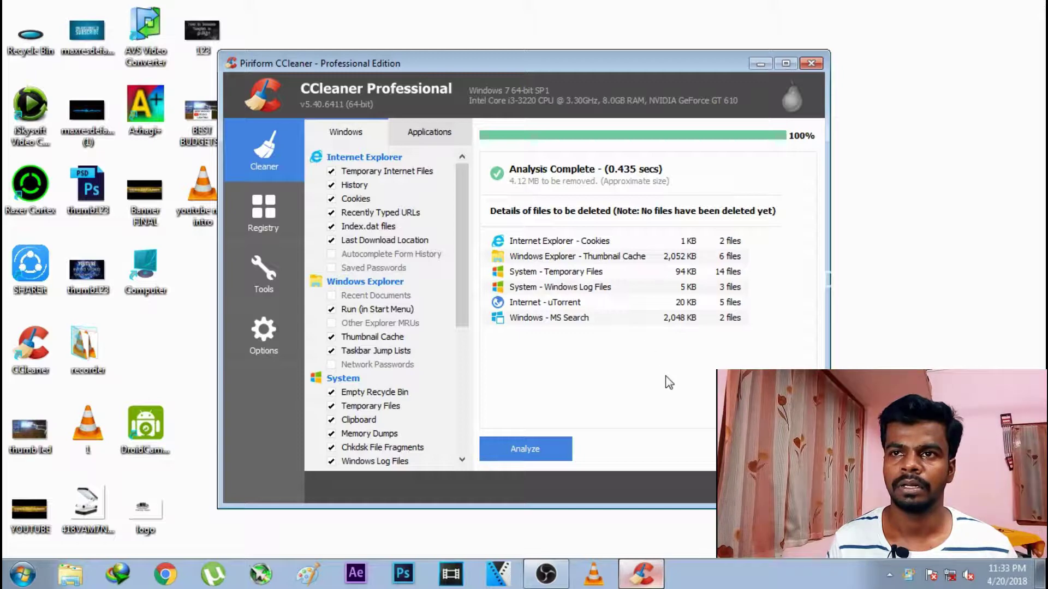
click(772, 448)
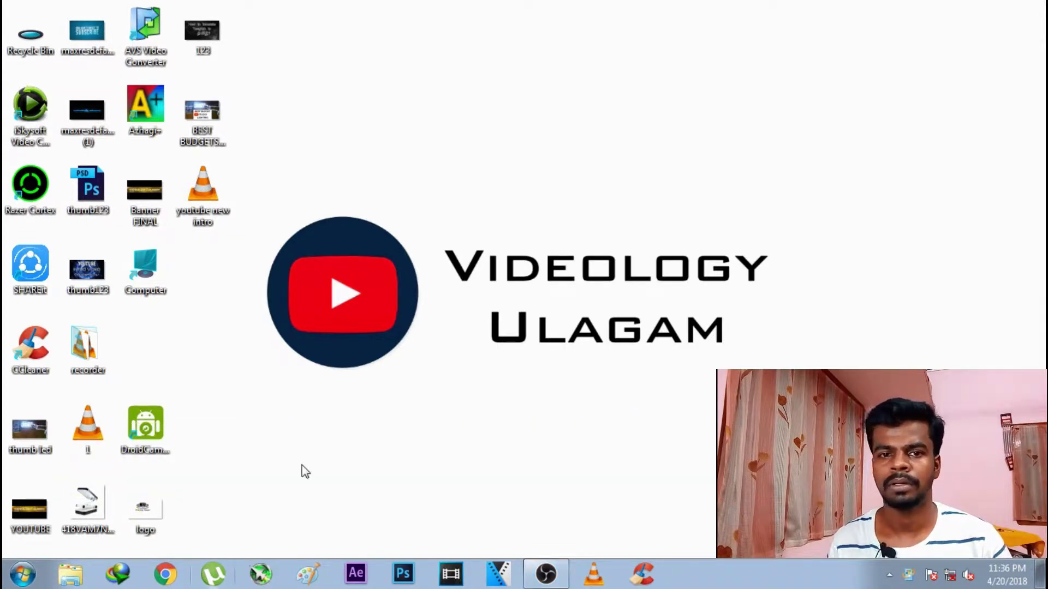
Open the %temp% folder through the Run box
click(547, 574)
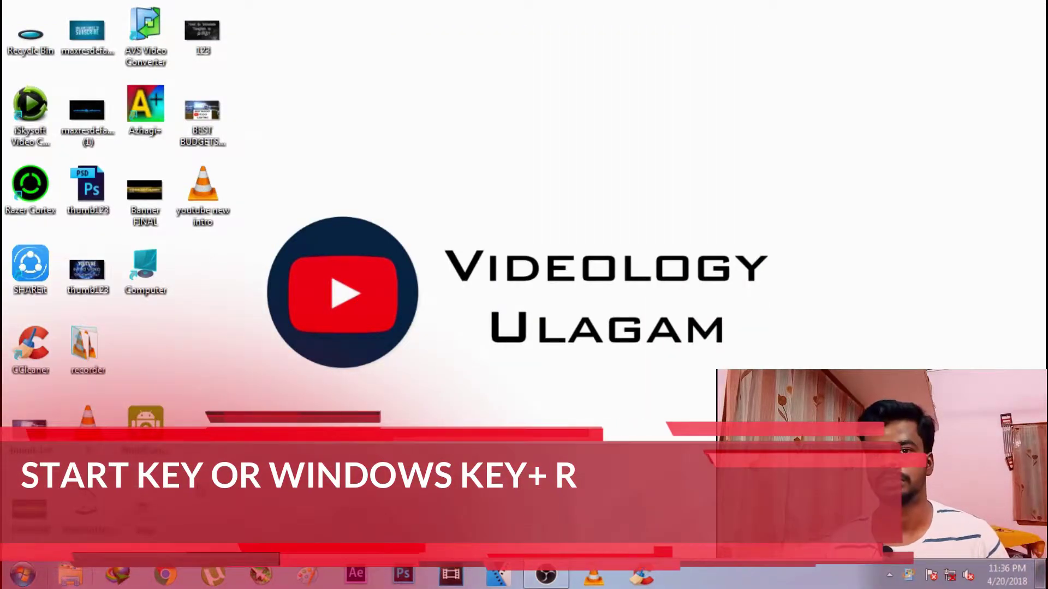
key(super+r)
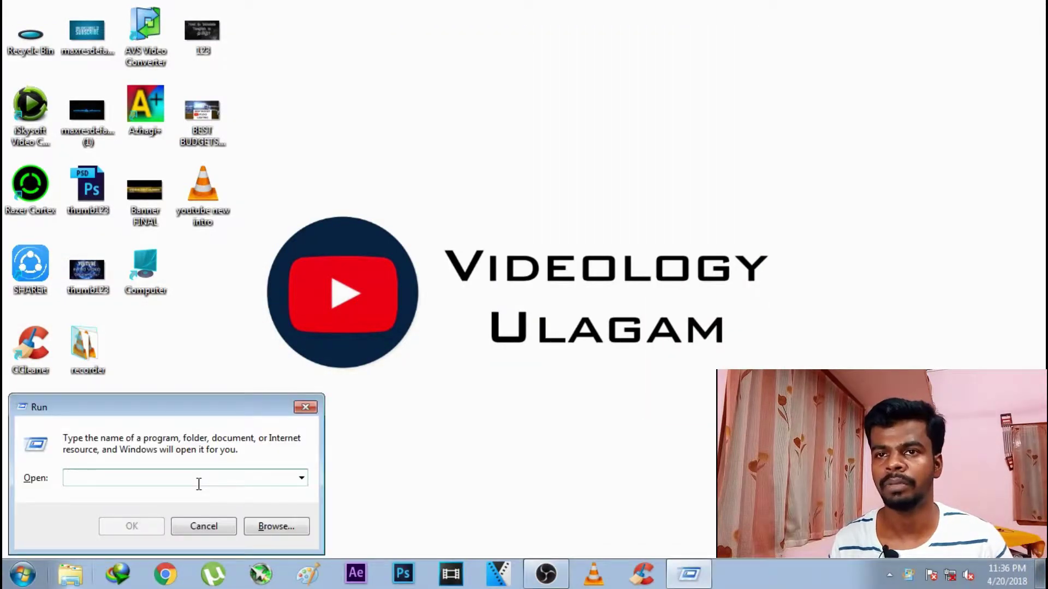
drag(215, 416, 545, 166)
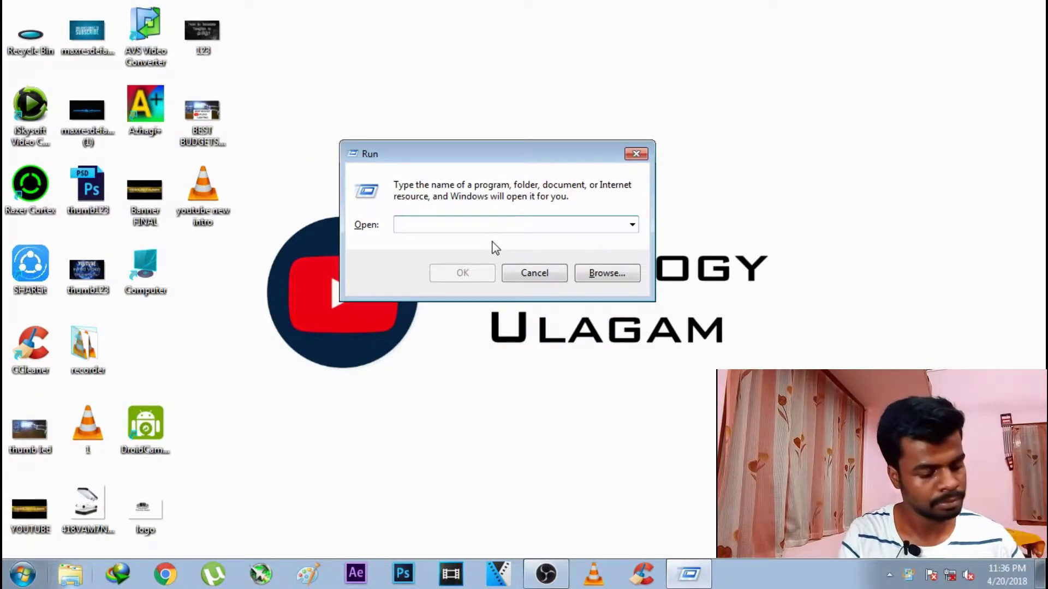
text(%temp%)
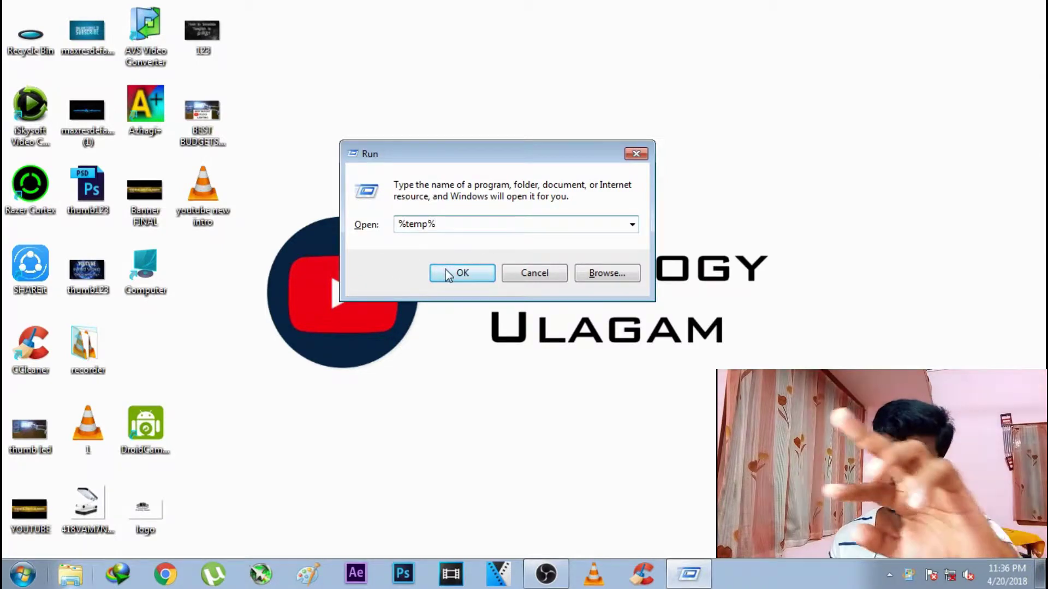
click(446, 271)
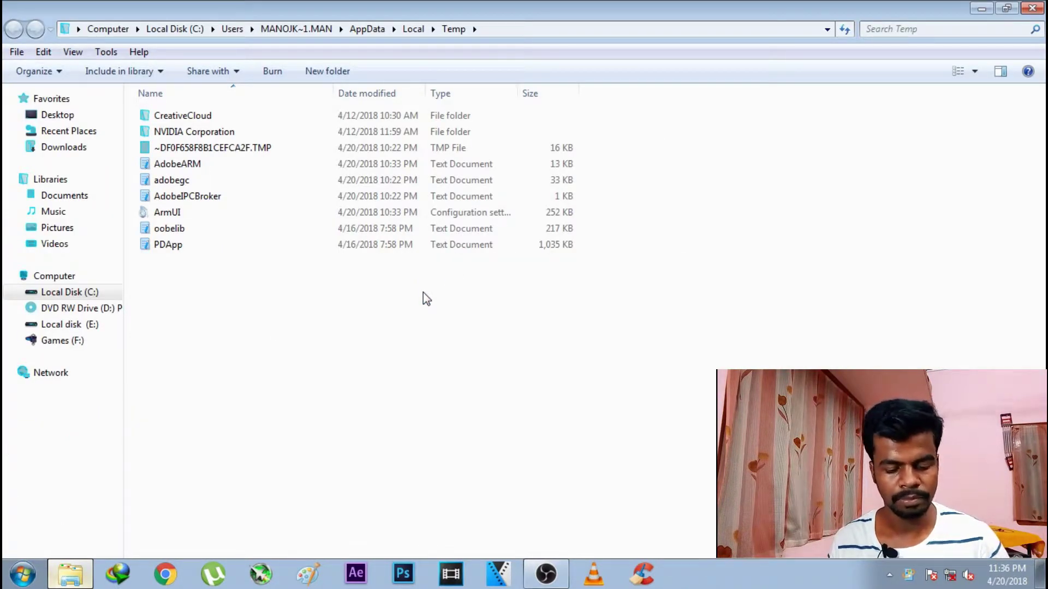
Permanently delete all Temp items, skipping every in-use file, and close the folder
key(ctrl+a)
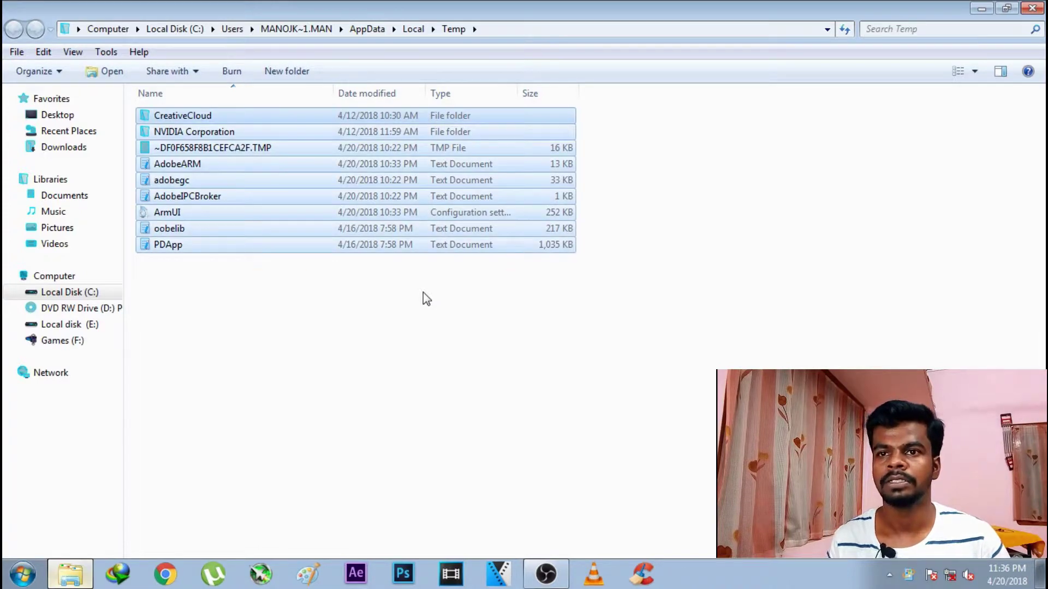
key(shift+Delete)
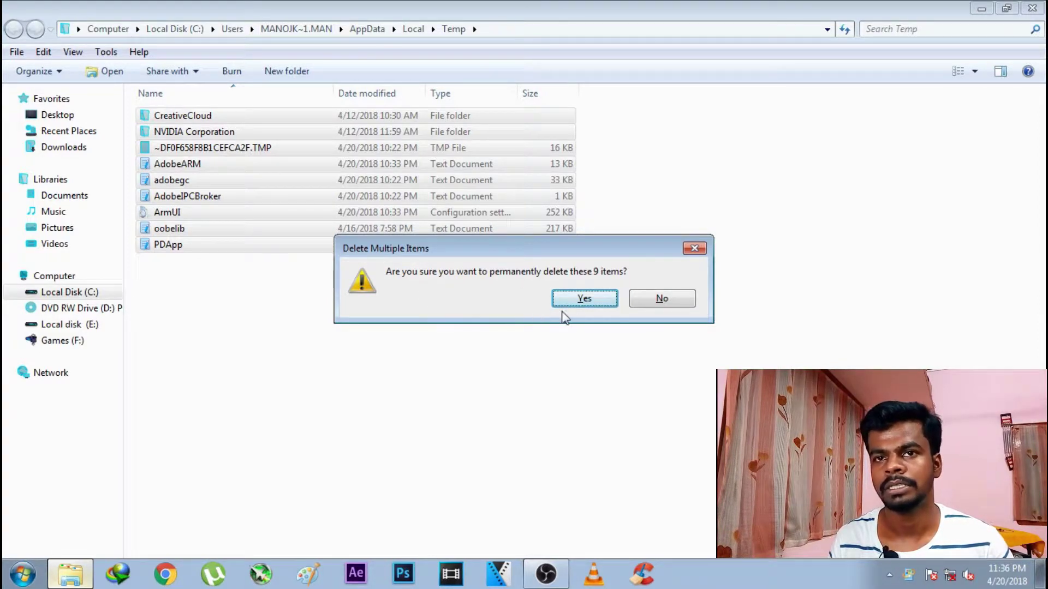
click(579, 299)
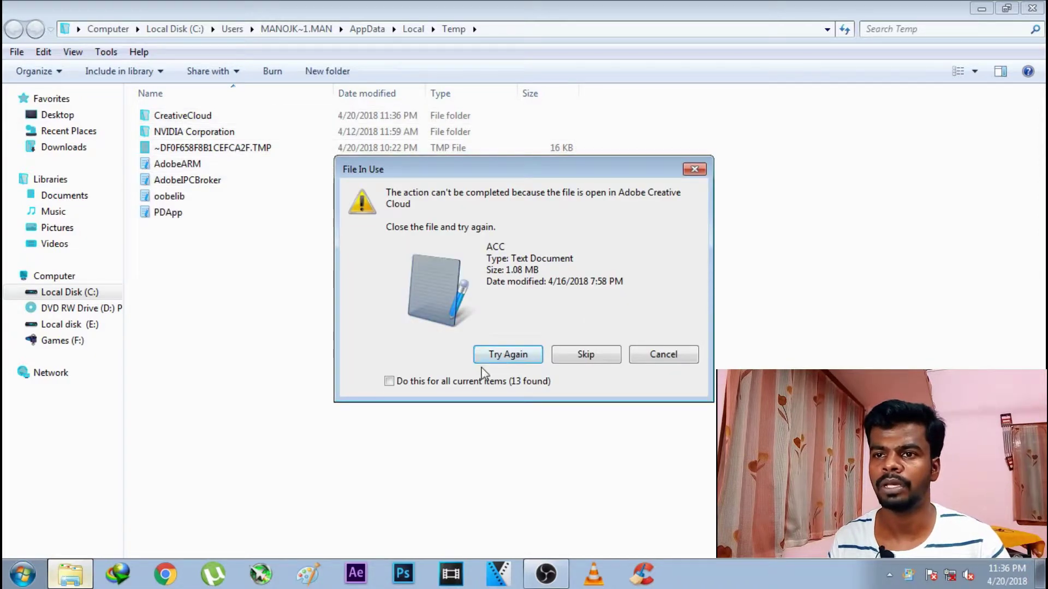
click(461, 381)
click(585, 355)
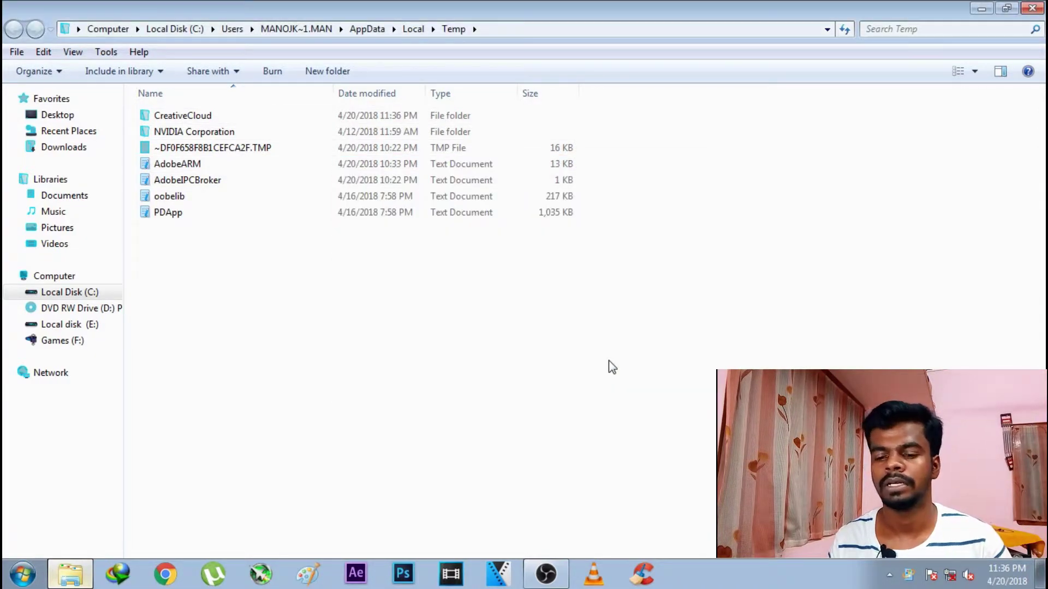
click(1041, 7)
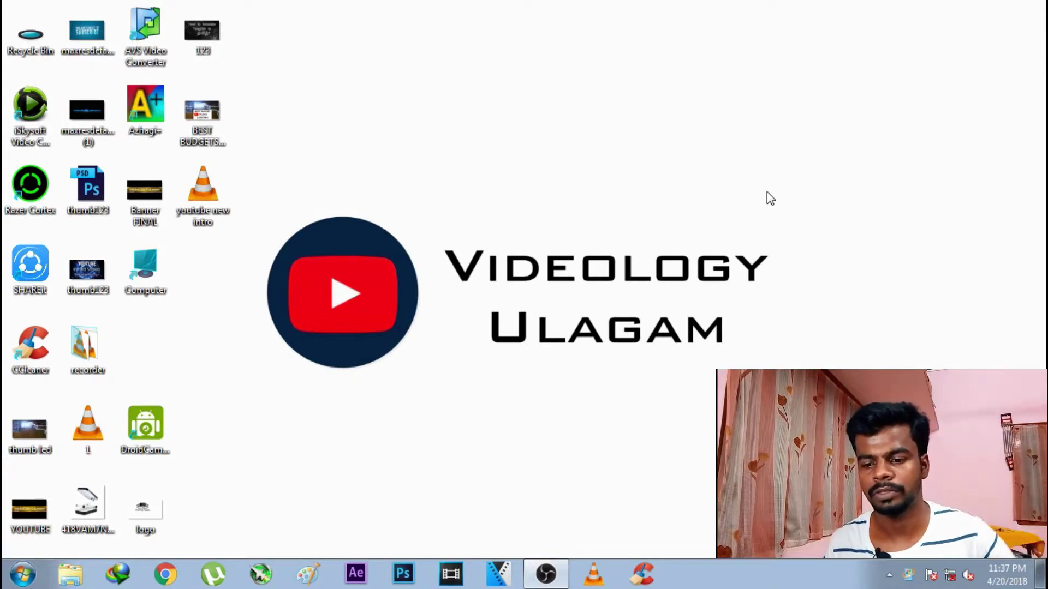
Open the Prefetch folder through the Run box
key(super+r)
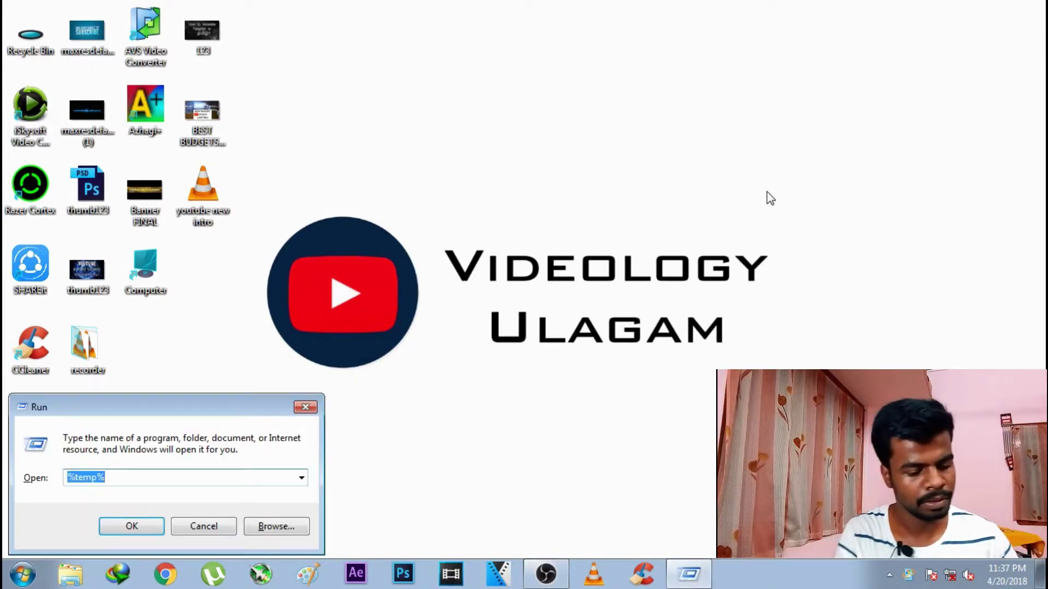
key(BackSpace)
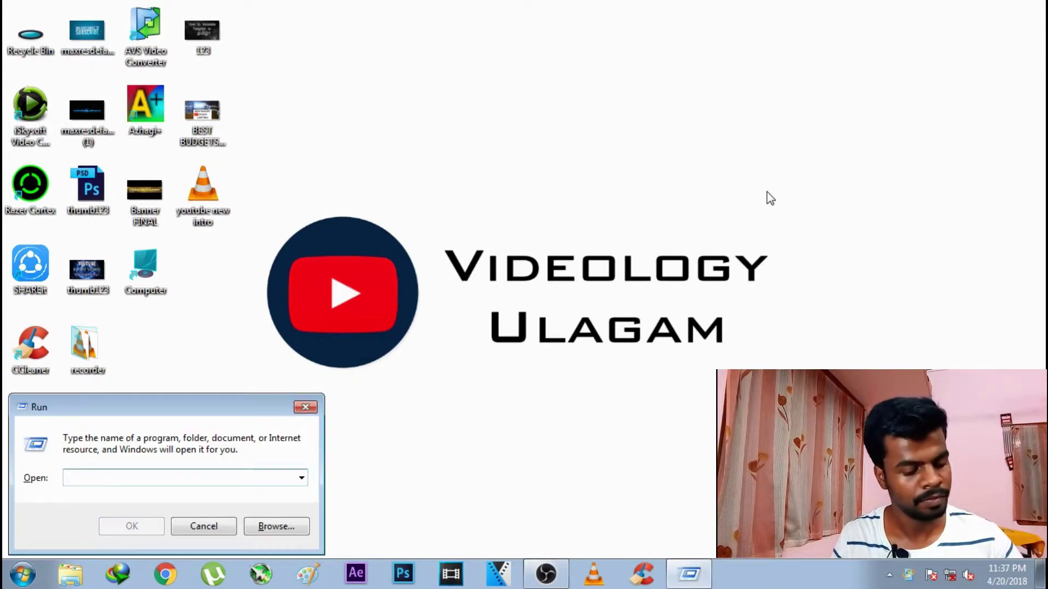
text(prefetch)
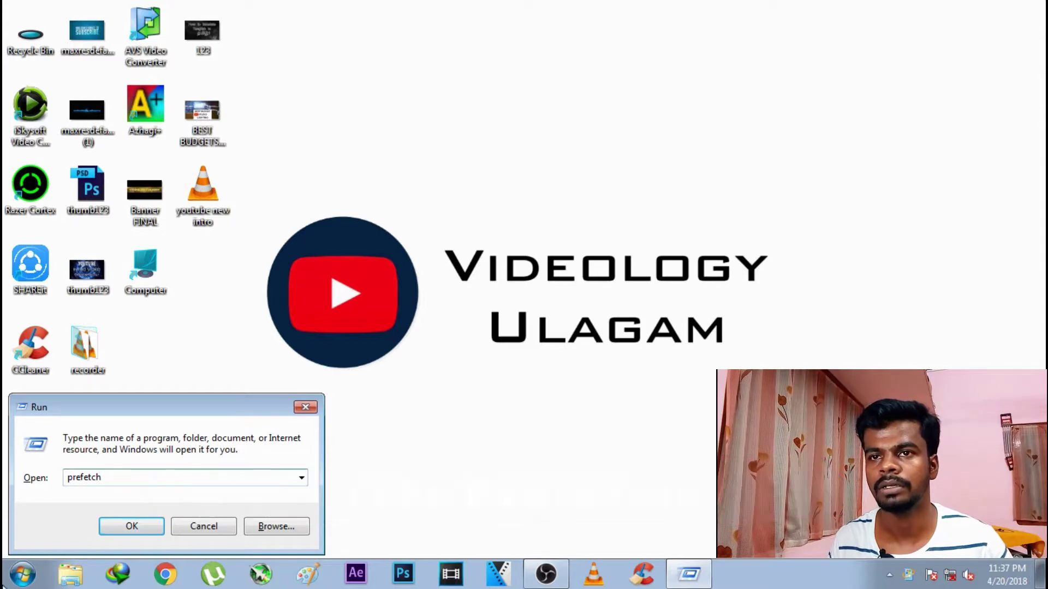
drag(235, 408, 513, 133)
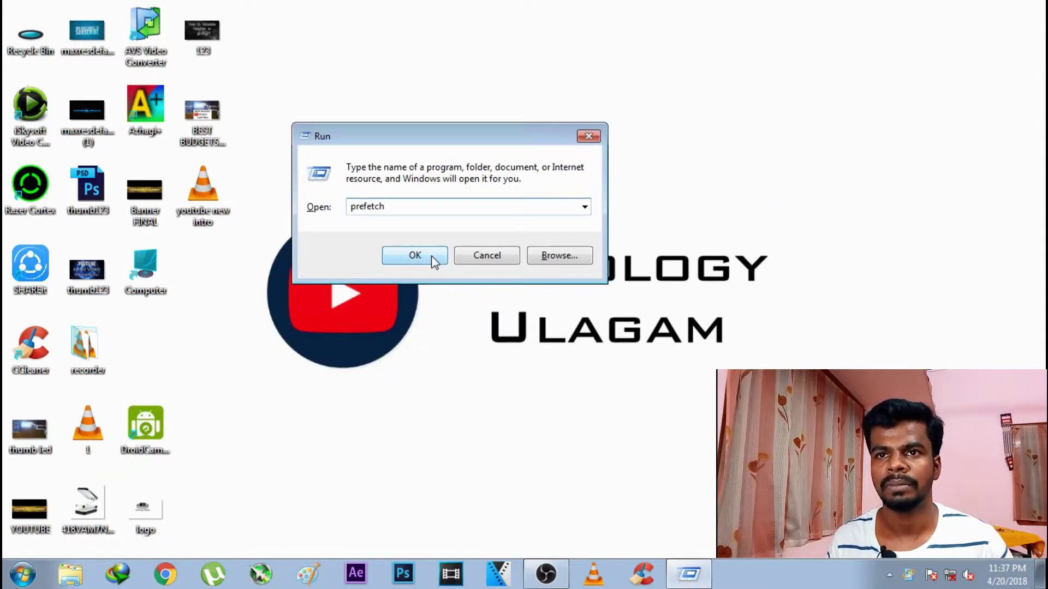
click(414, 255)
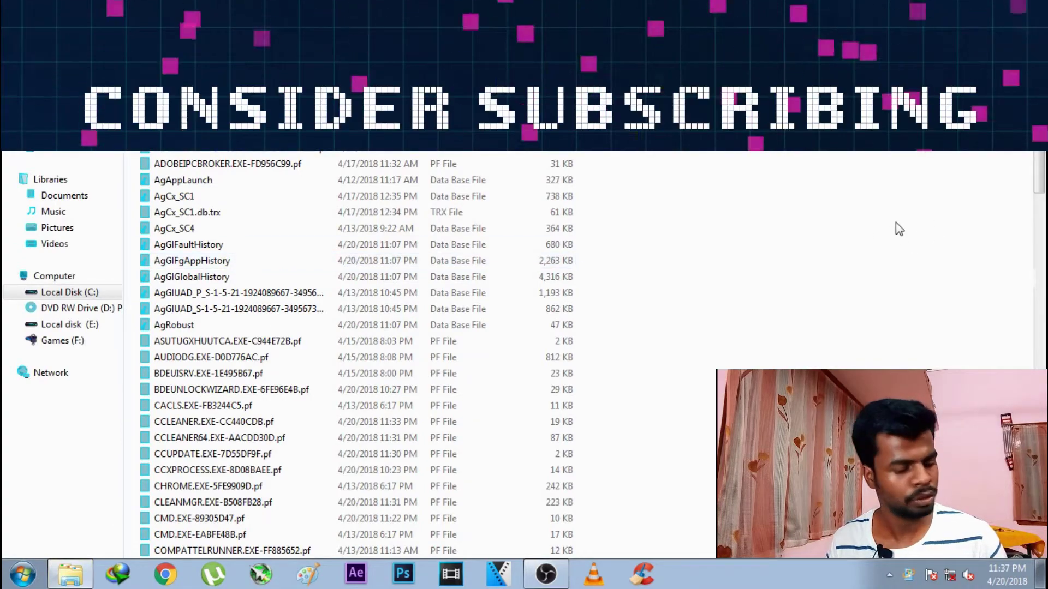
Select and permanently delete all 129 Prefetch items
scroll(895, 222, down, 14)
scroll(830, 255, up, 9)
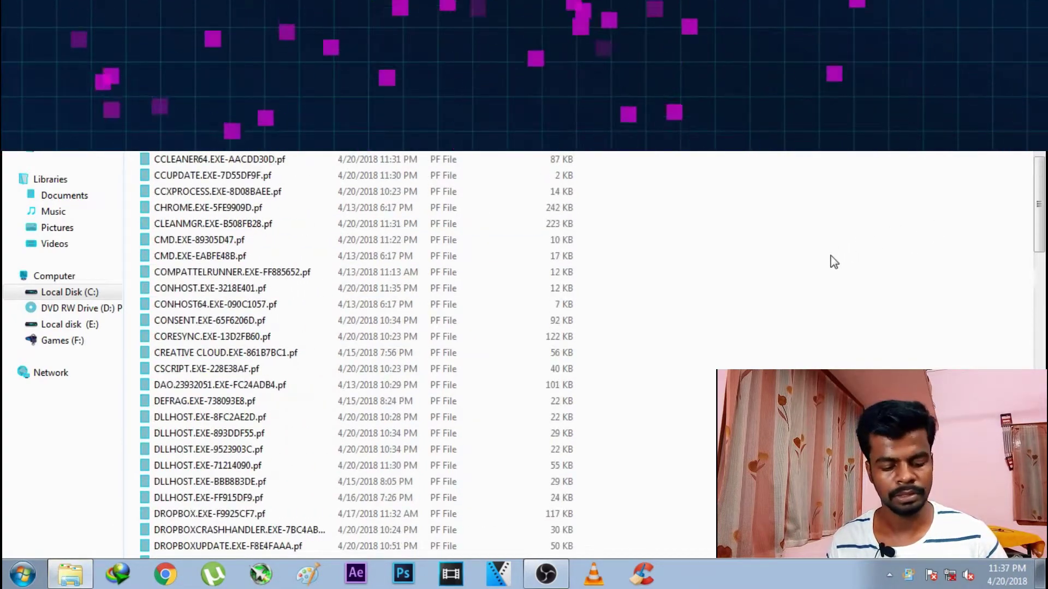
scroll(833, 262, up, 5)
key(ctrl+a)
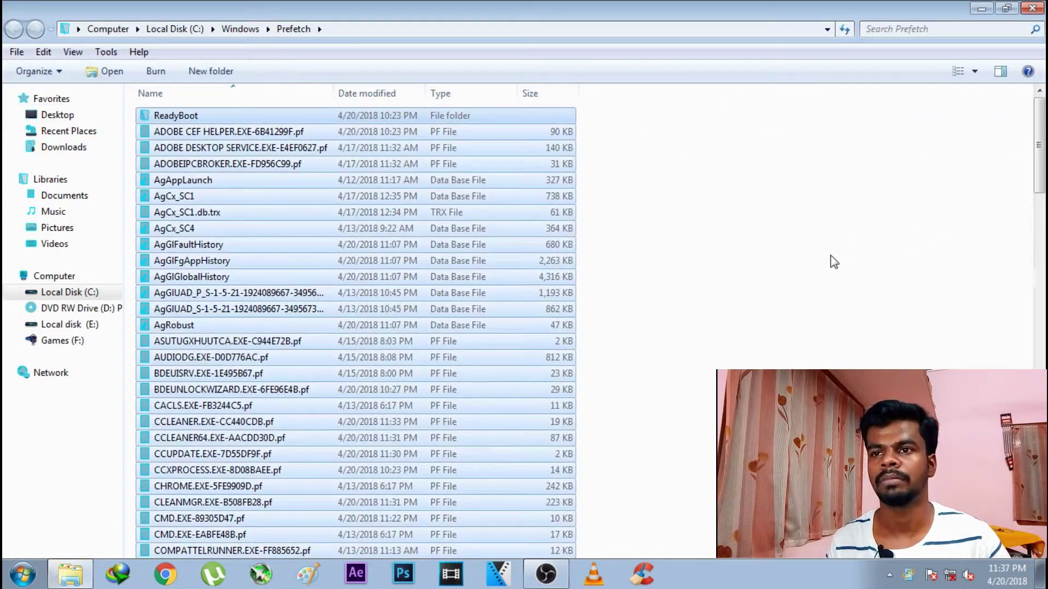
key(shift+Delete)
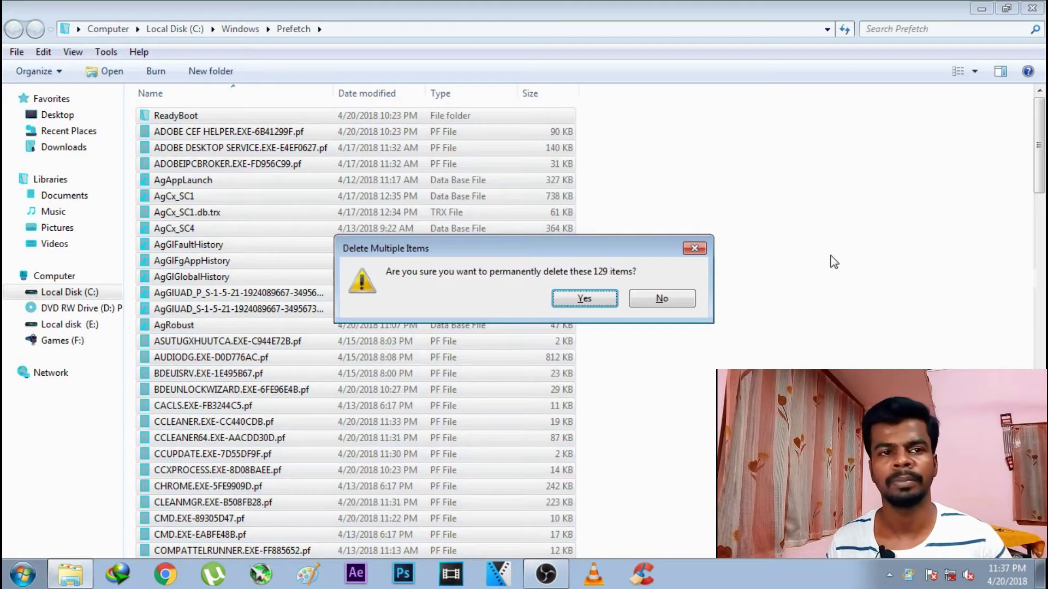
key(Return)
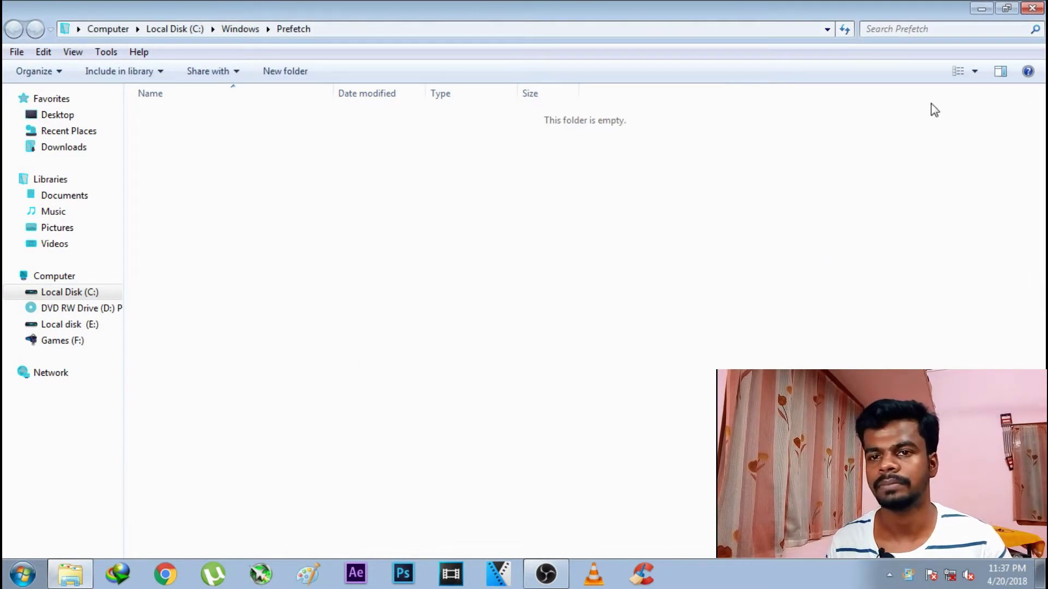
Close the Prefetch window, cut the recorder folder and youtube new intro, and open Computer
click(1039, 7)
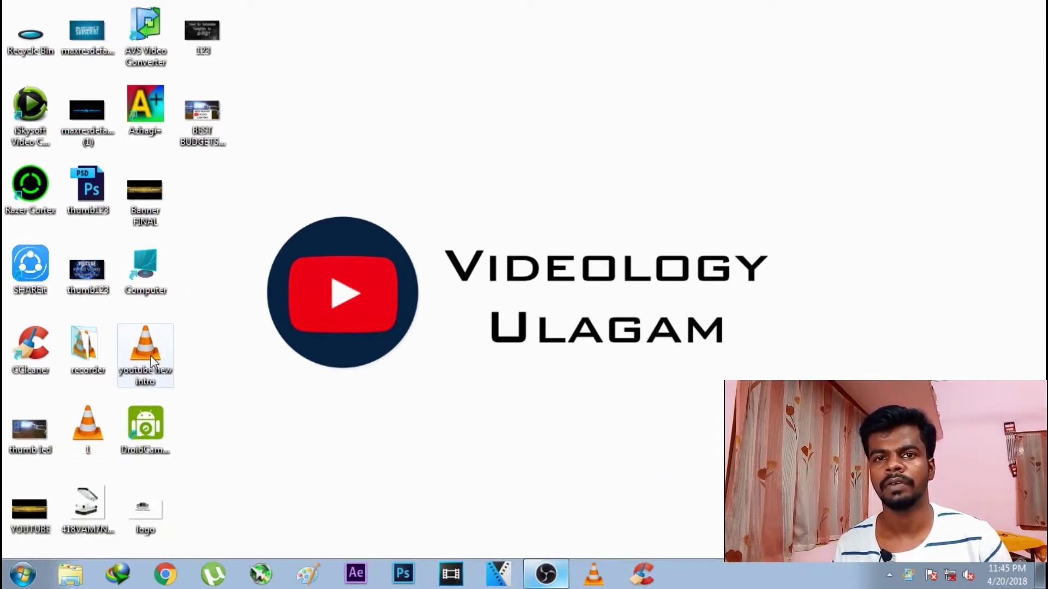
click(122, 352)
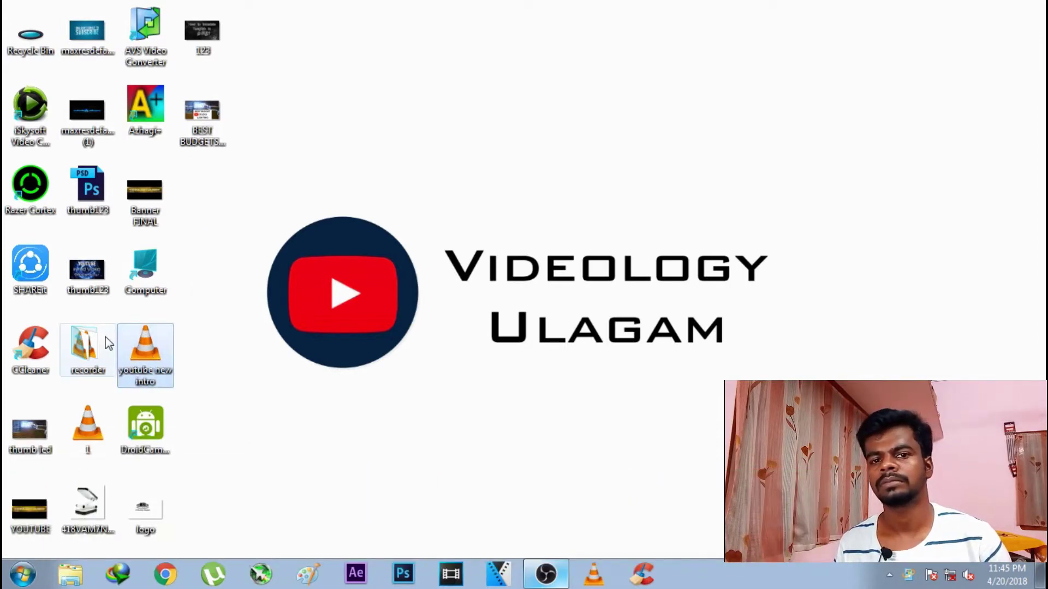
right_click(111, 352)
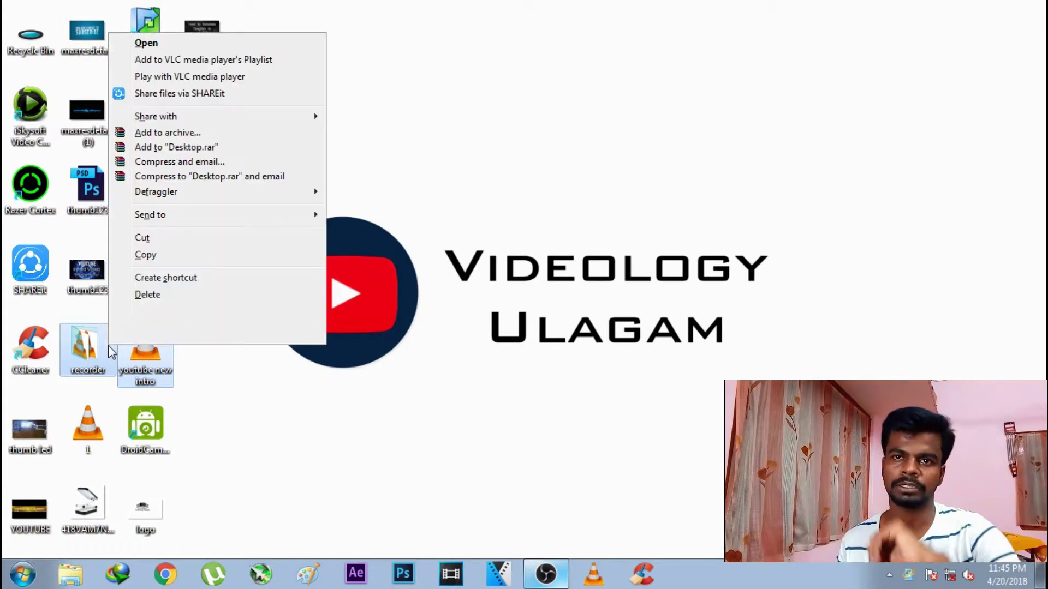
click(143, 238)
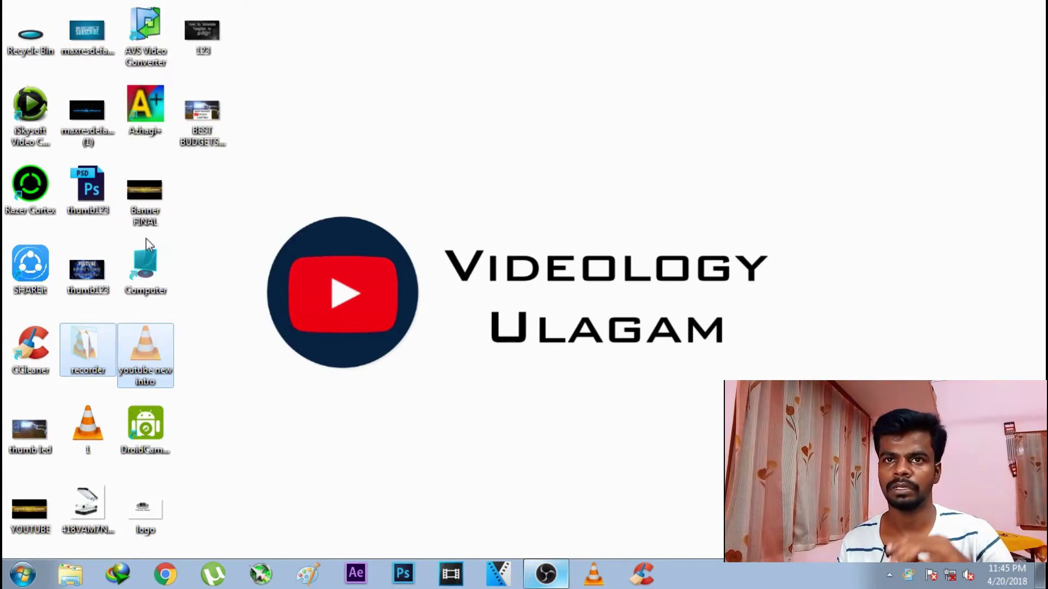
click(22, 573)
click(235, 369)
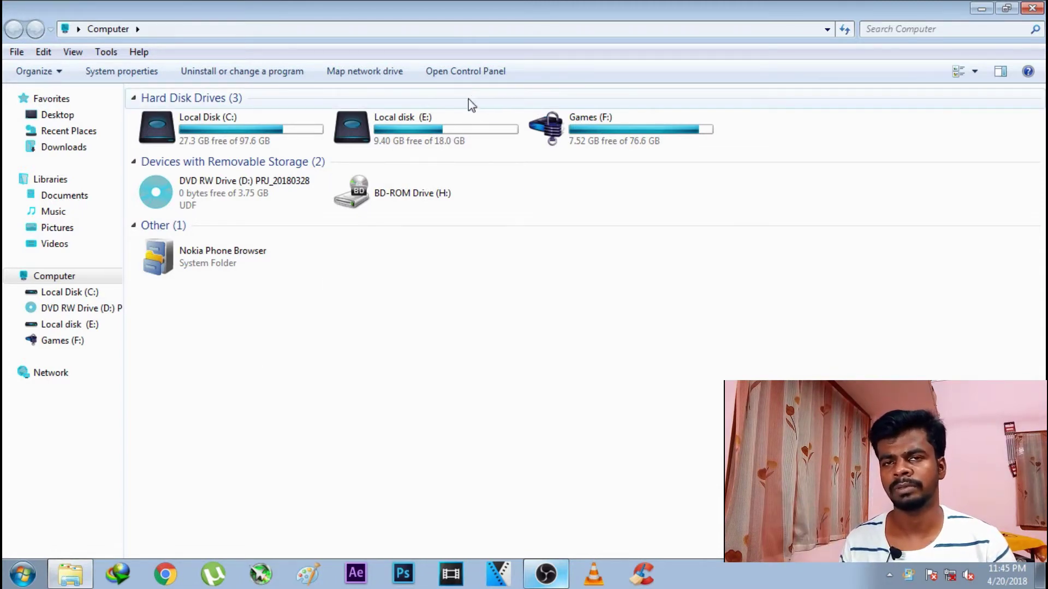
Paste recorder and youtube new intro into Local disk (E:), then go back to Computer
click(451, 141)
double_click(451, 141)
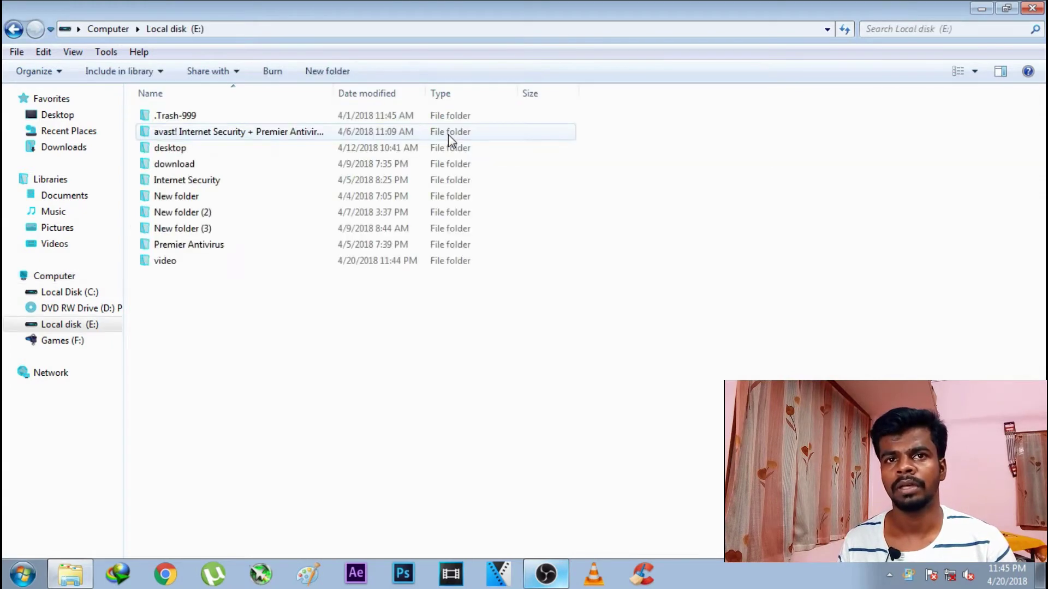
right_click(612, 323)
click(649, 429)
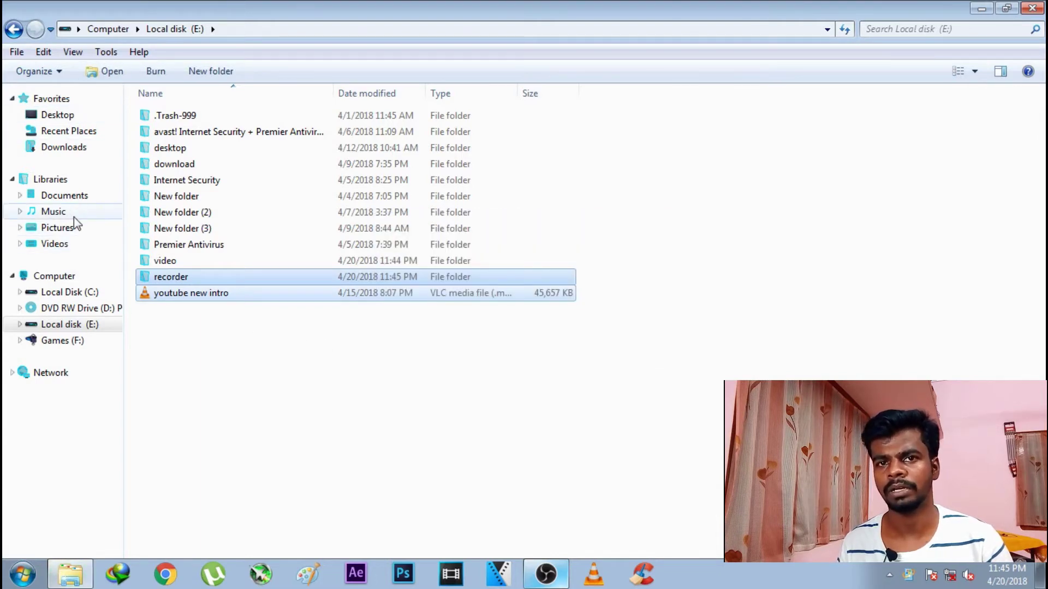
click(54, 244)
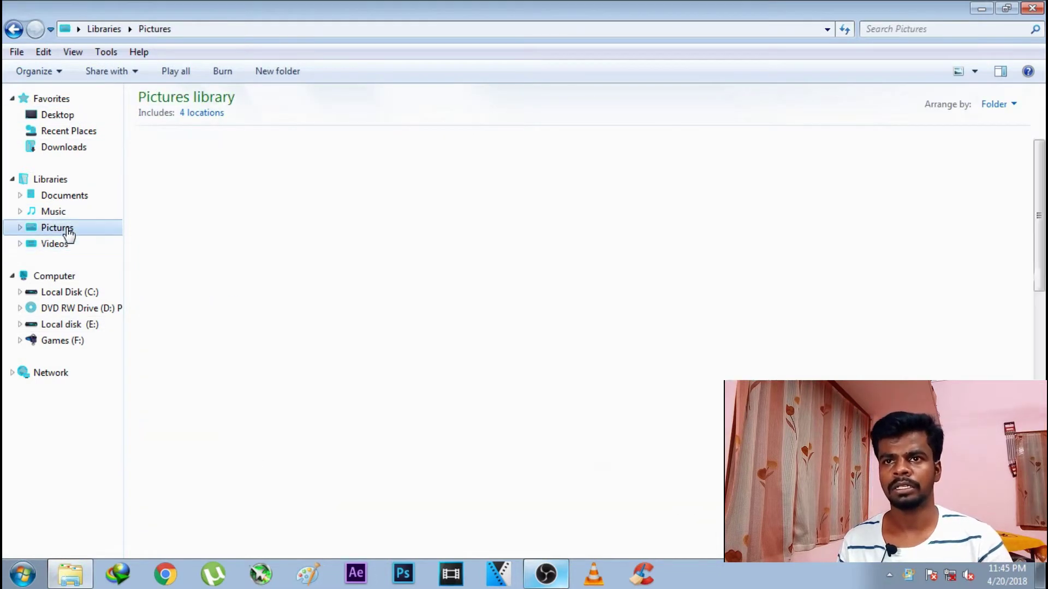
click(63, 229)
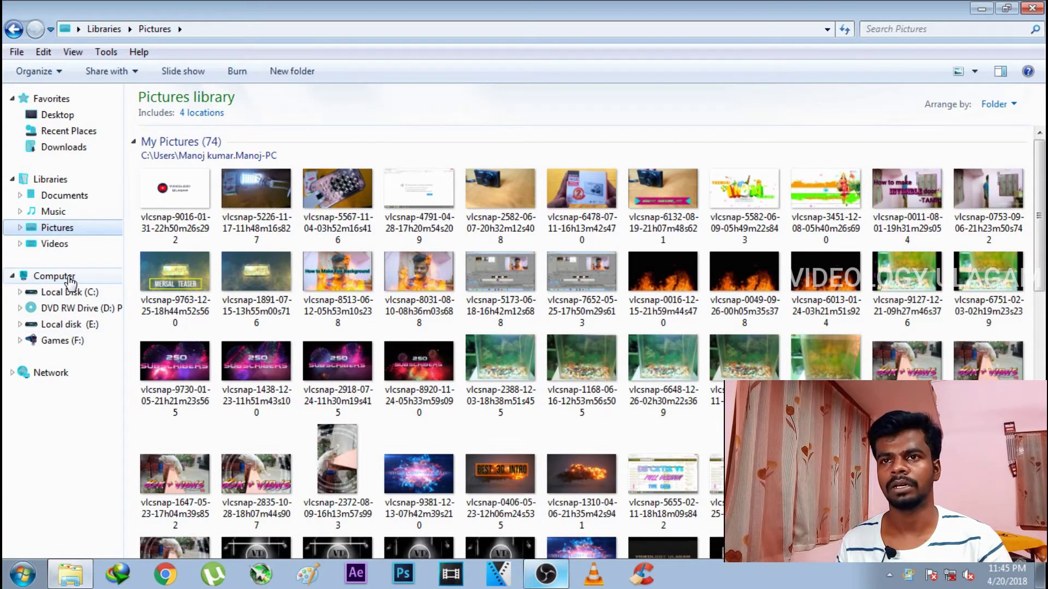
click(53, 276)
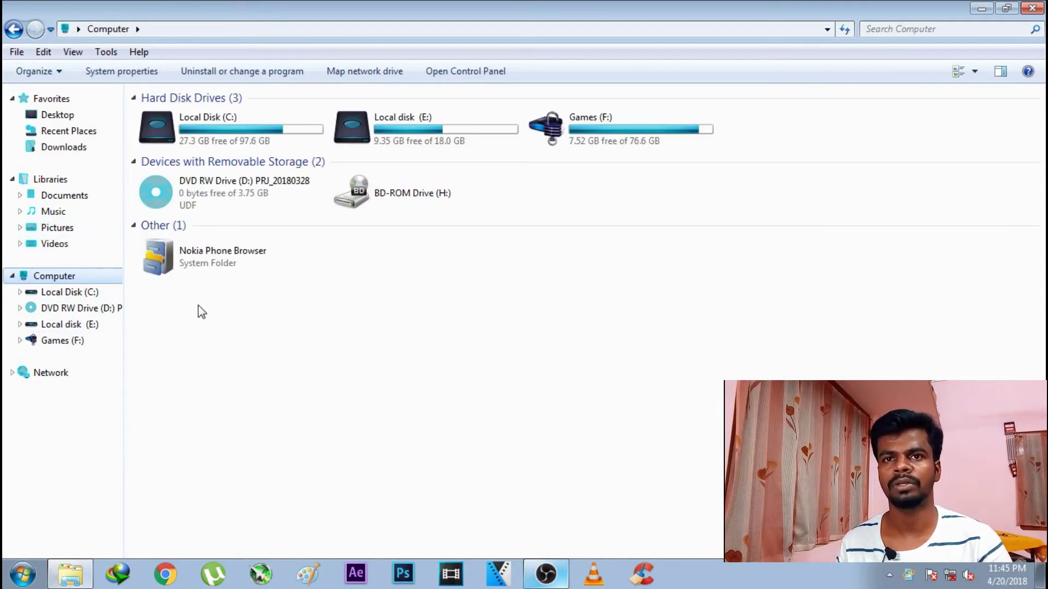